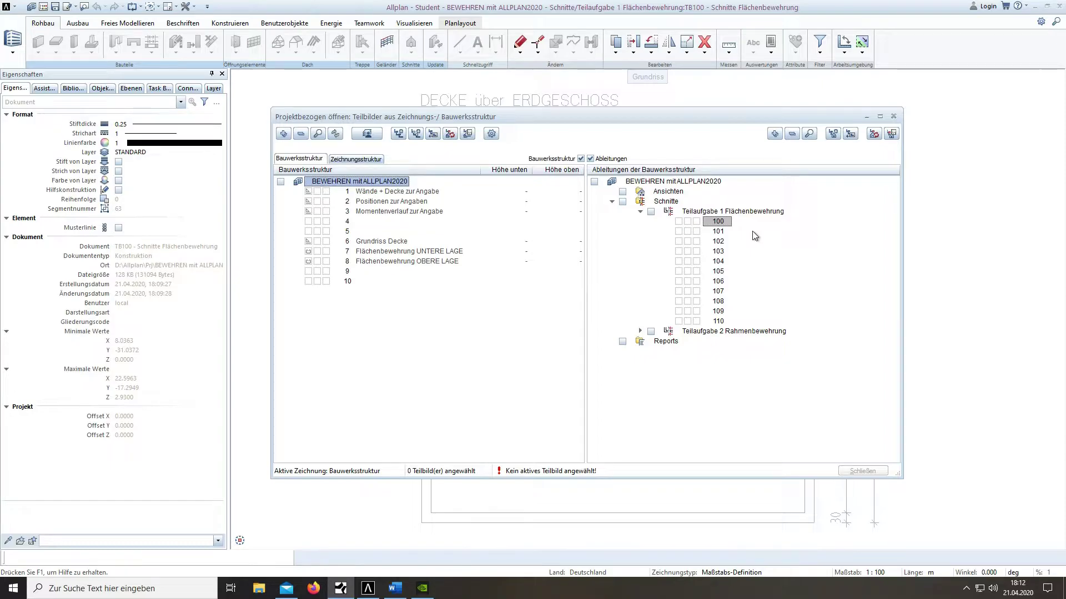
Rename drawing file 100 to 'Schnitte Flächenbewehrung', make it the active file, and close the dialog
left_click(727, 222)
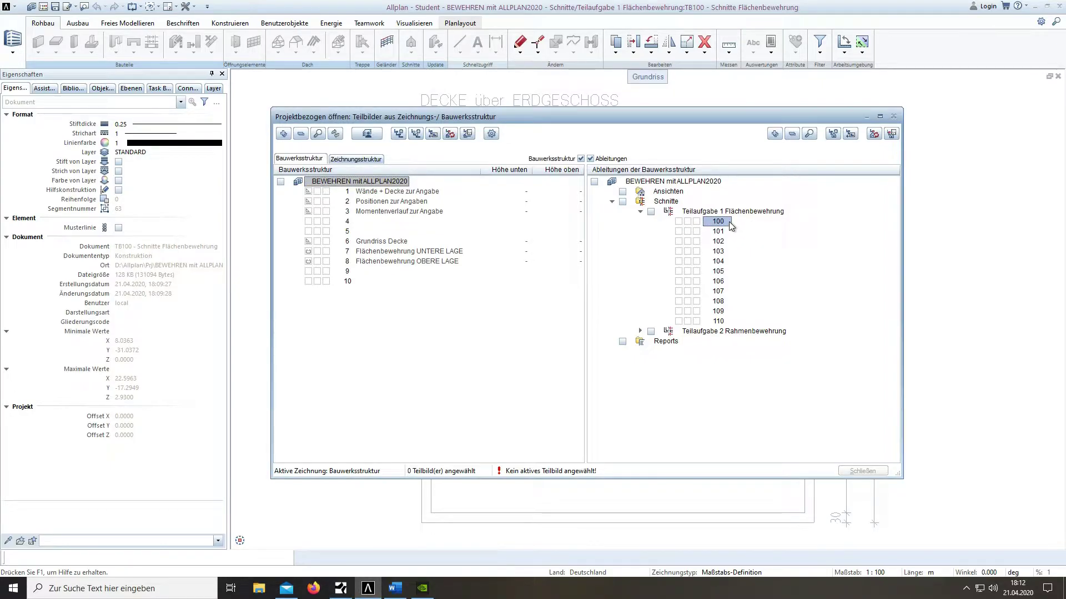
left_click(728, 222)
type("Schnitte Flächenbewehrung")
key("Return")
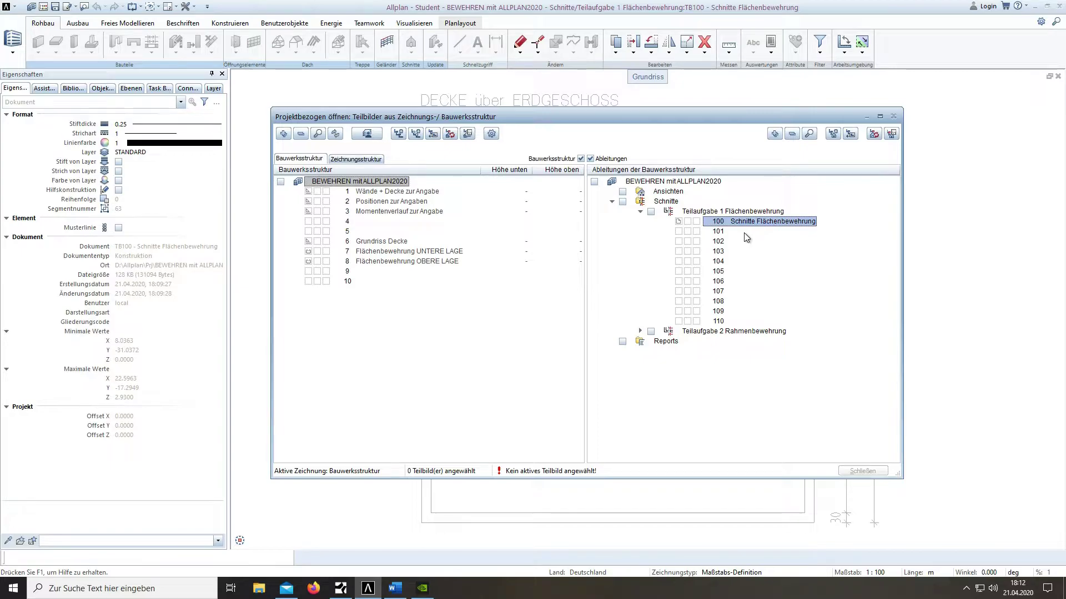
left_click(696, 222)
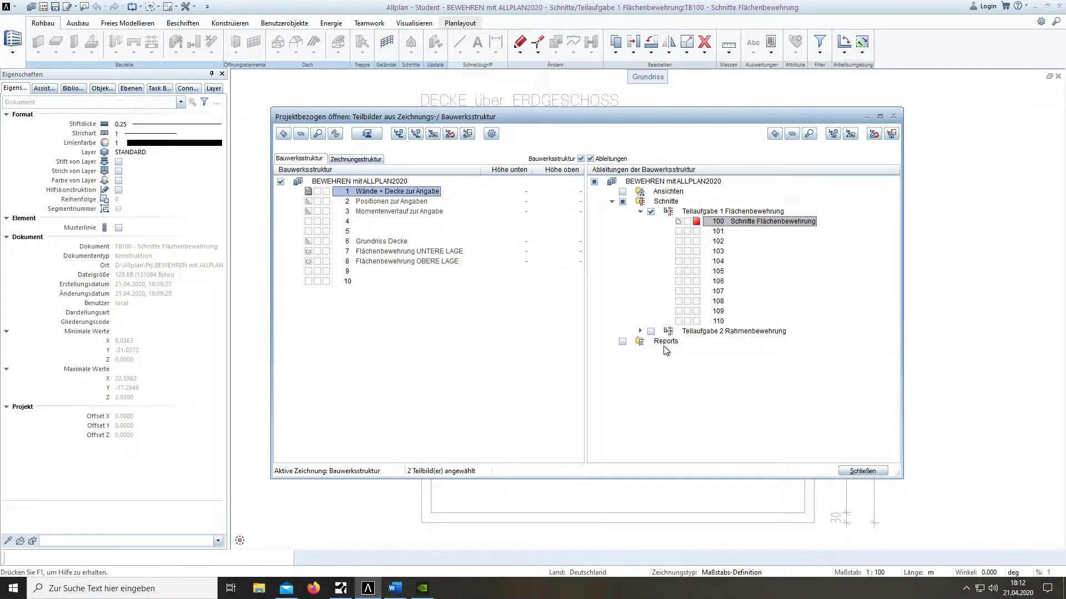
left_click(858, 471)
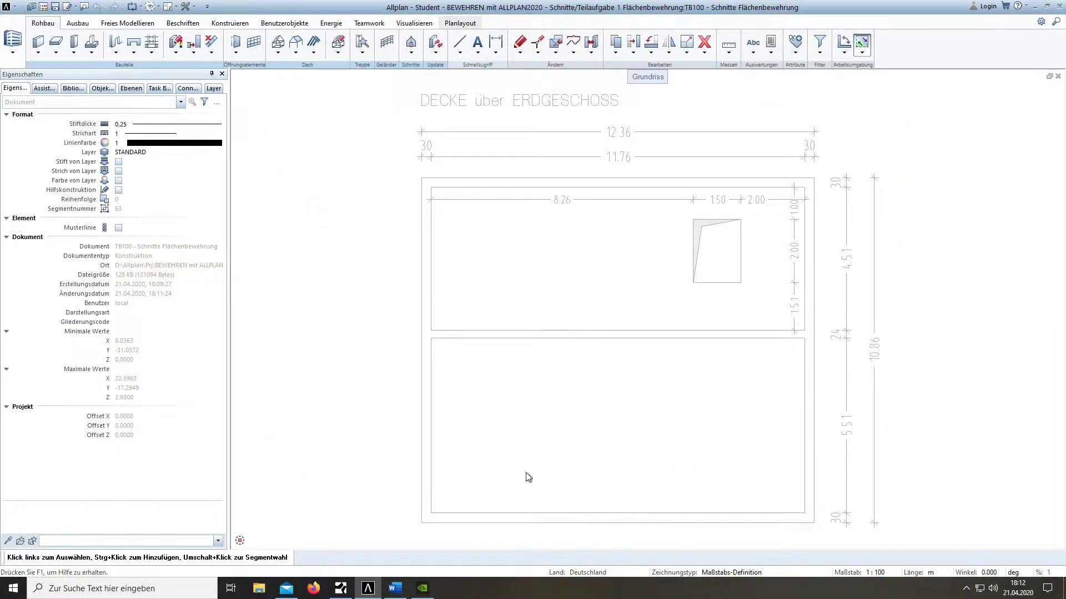
Float the prompt line above the drawing and set the drawing scale to 1:50
left_click_drag(9, 563, 237, 100)
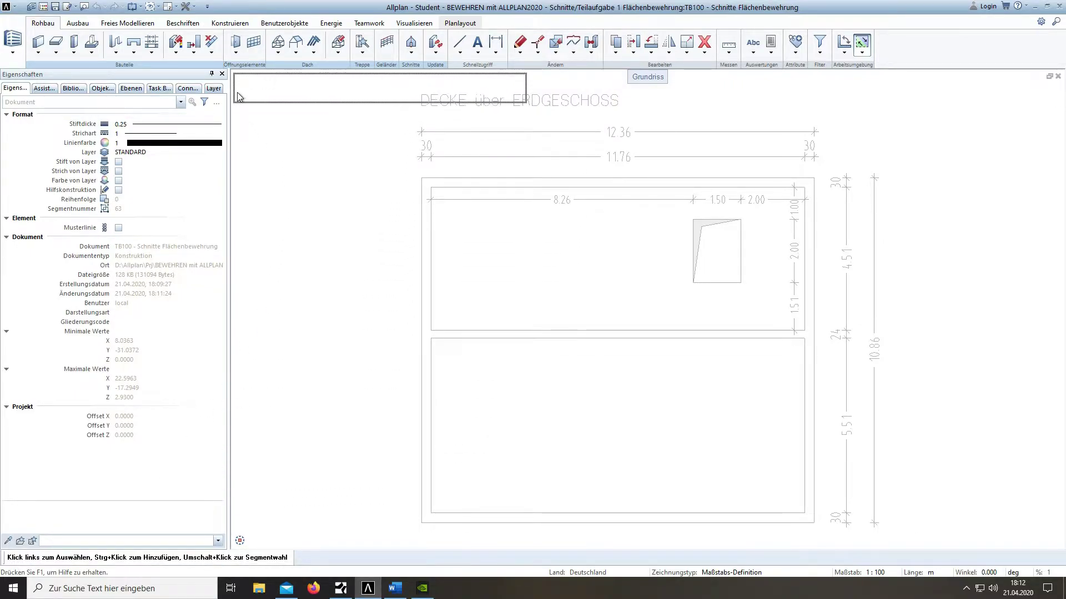
left_click_drag(238, 99, 237, 97)
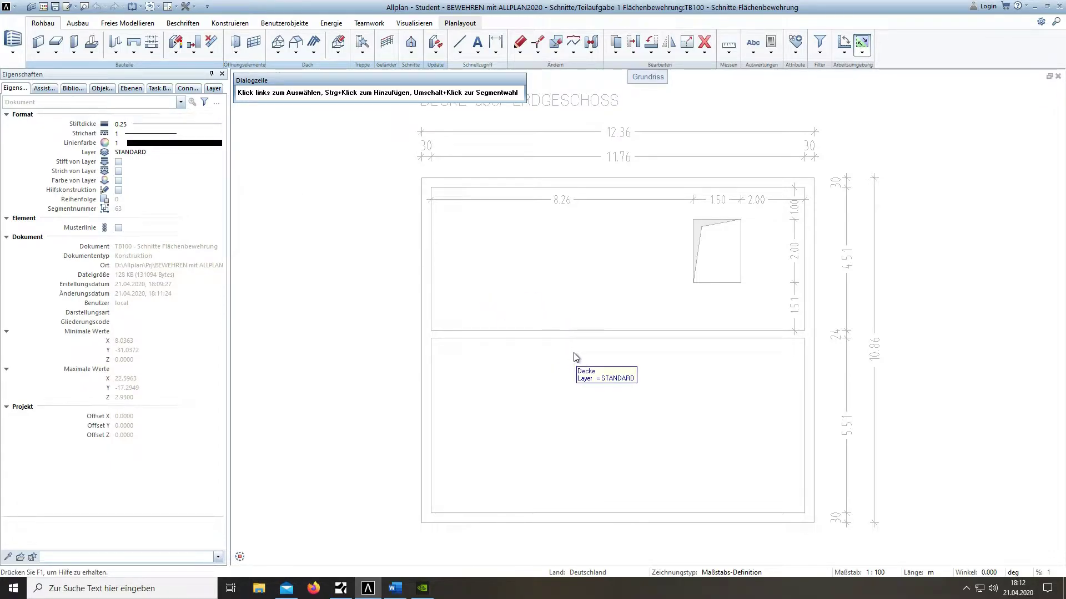
left_click(880, 578)
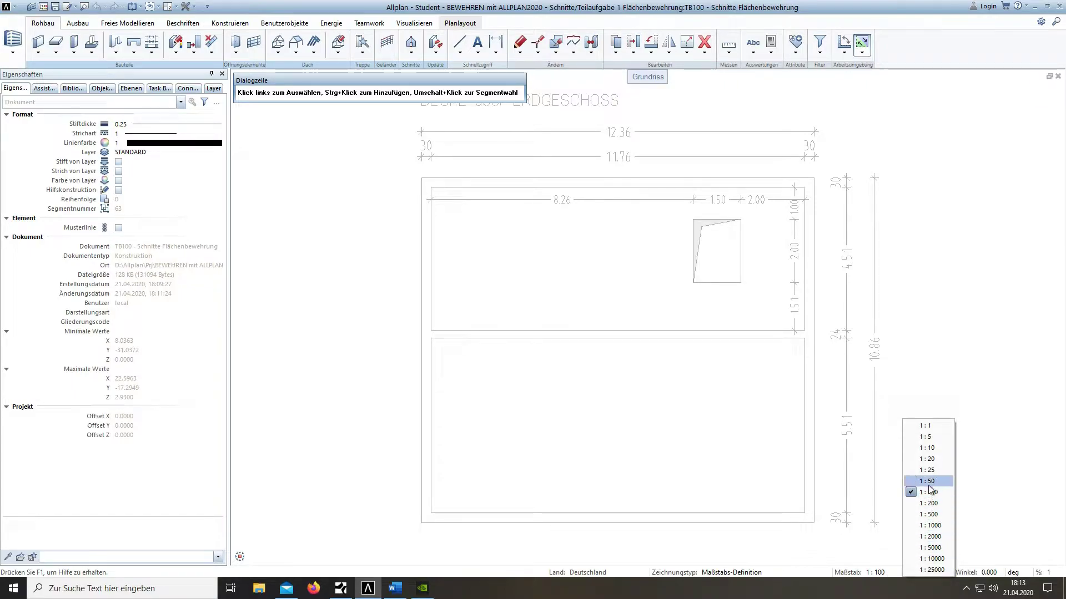
left_click(928, 483)
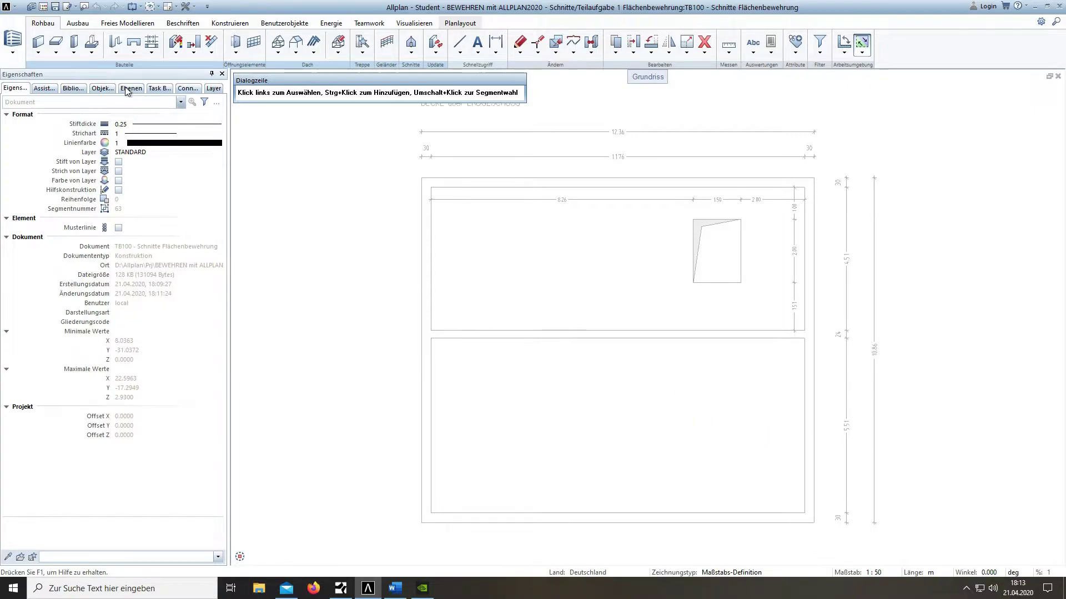
Switch the user role to Ingenieurbau
left_click(18, 50)
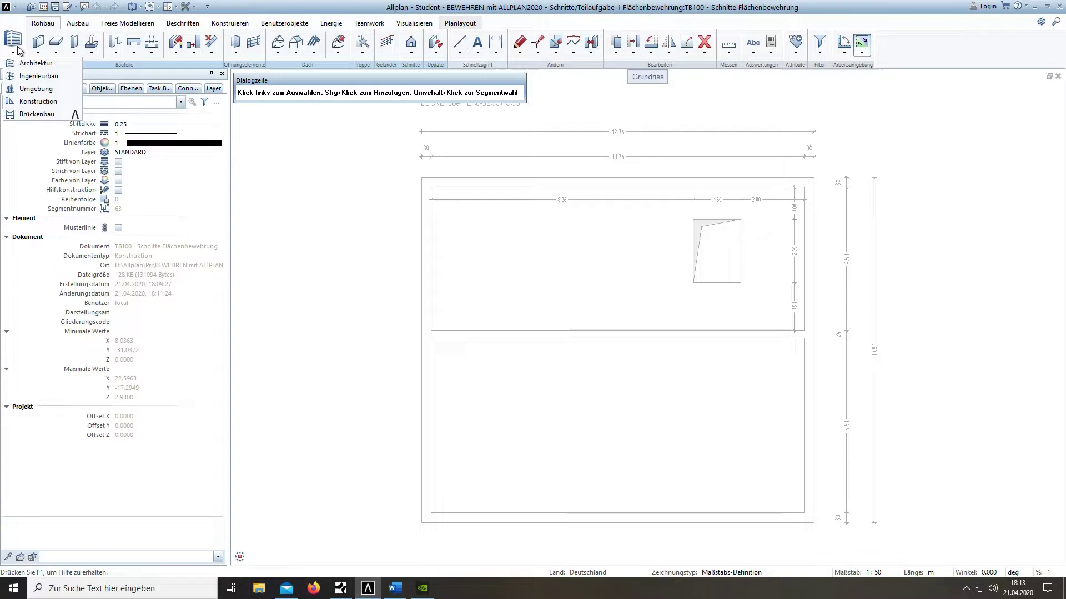
left_click(31, 80)
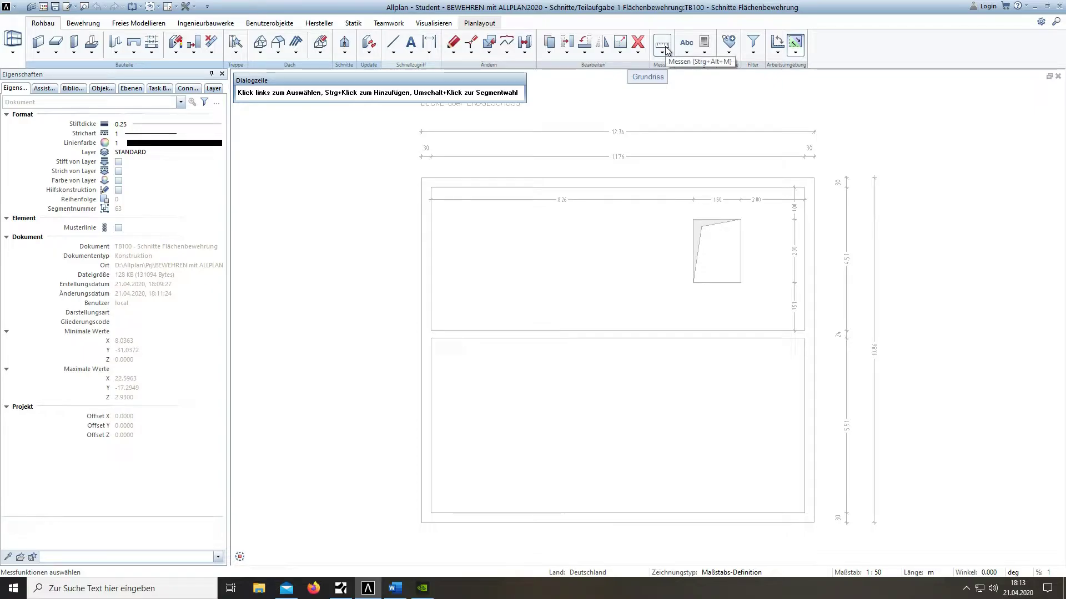
Start measuring Koordinaten in an isometric southwest view zoomed onto the slab corner
left_click(663, 47)
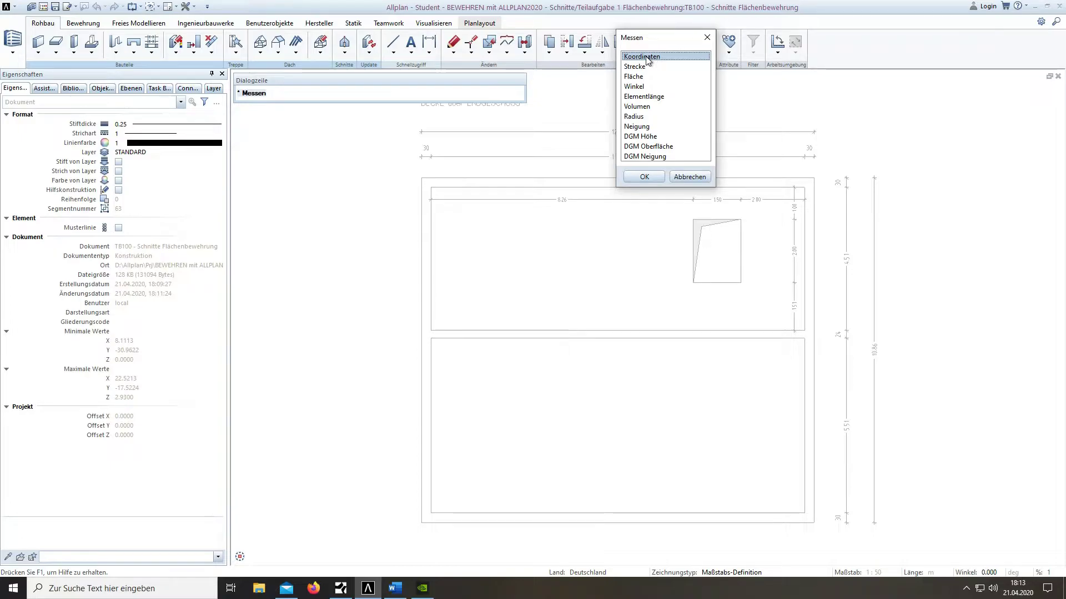
double_click(646, 58)
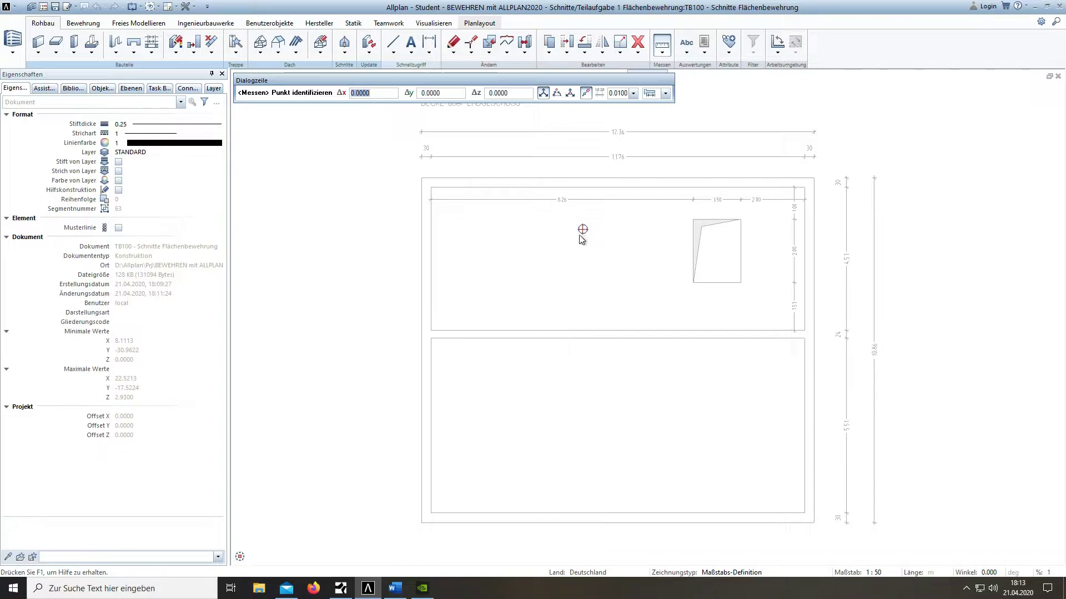
mouse_move(239, 555)
left_click(241, 545)
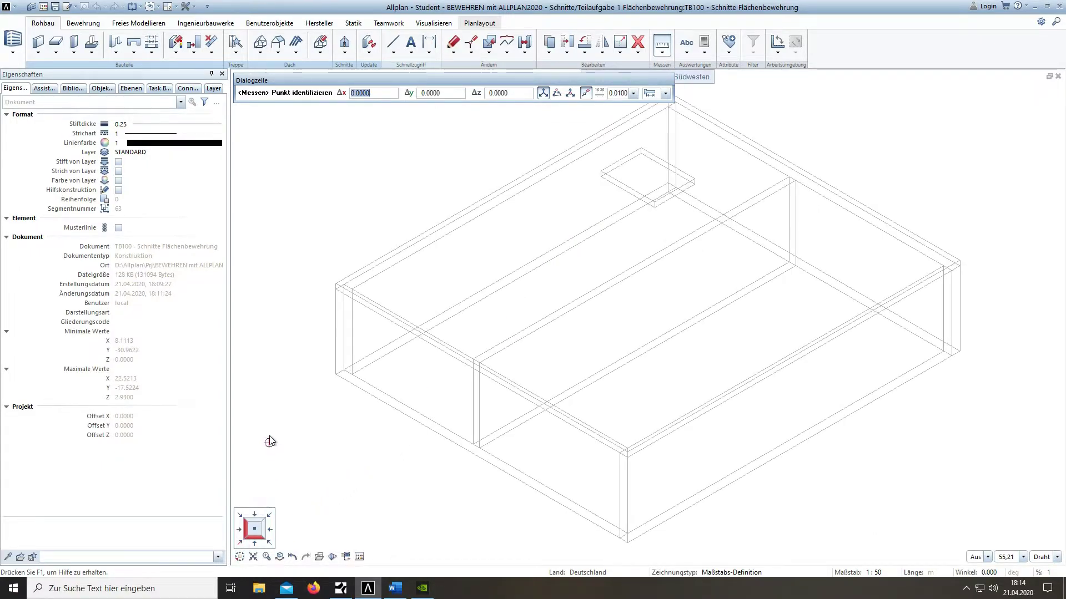
scroll(332, 284, "up", 2)
scroll(328, 286, "up", 2)
scroll(328, 290, "up", 3)
scroll(334, 291, "up", 2)
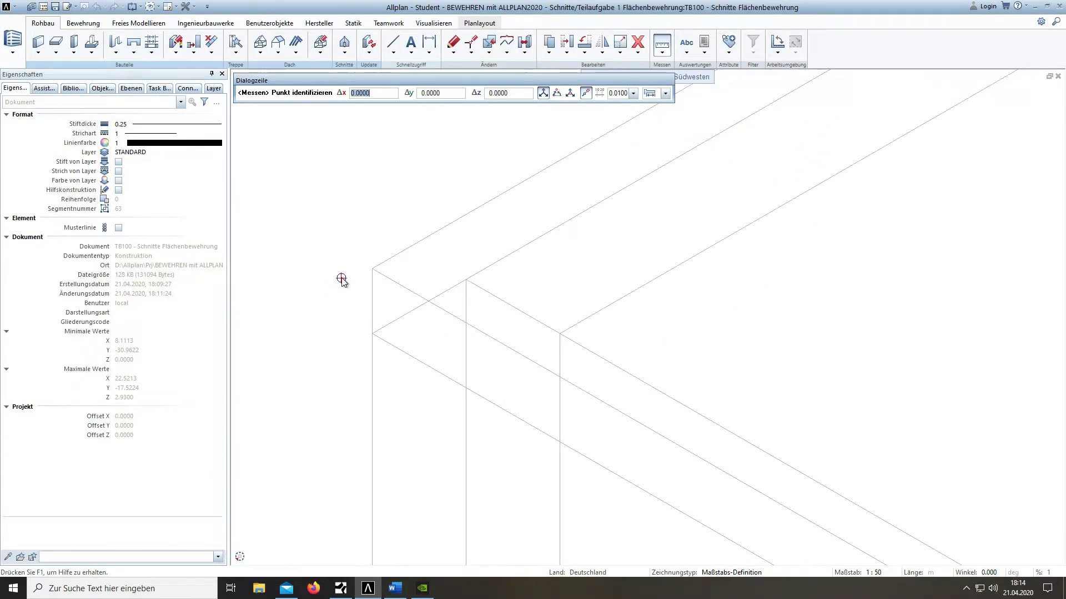
Measure the slab's top (2.93 m) and bottom (2.75 m) corners, then return to plan view
left_click(372, 270)
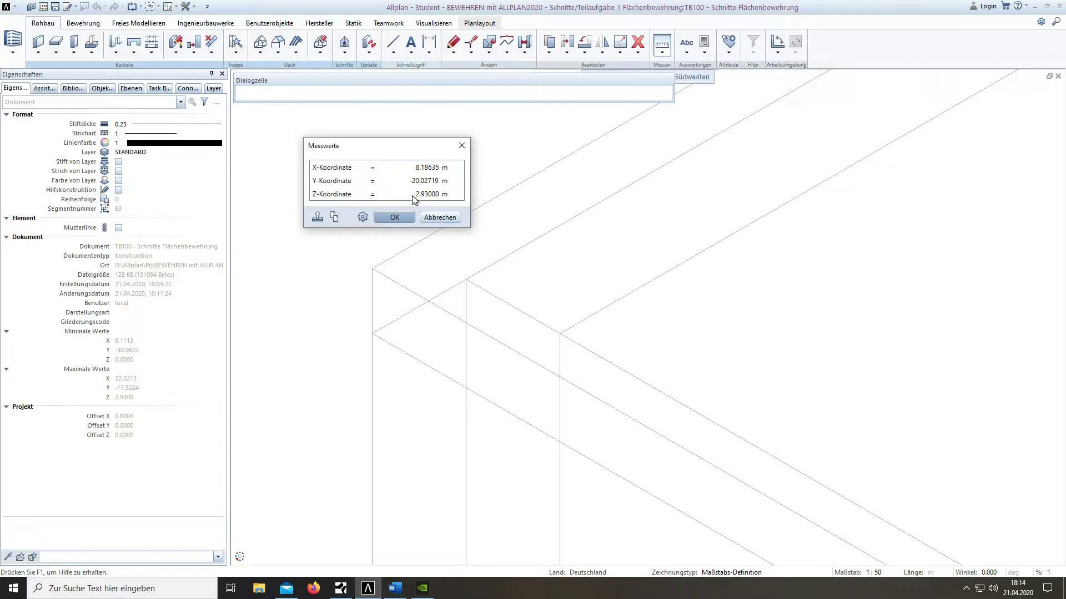
left_click(393, 217)
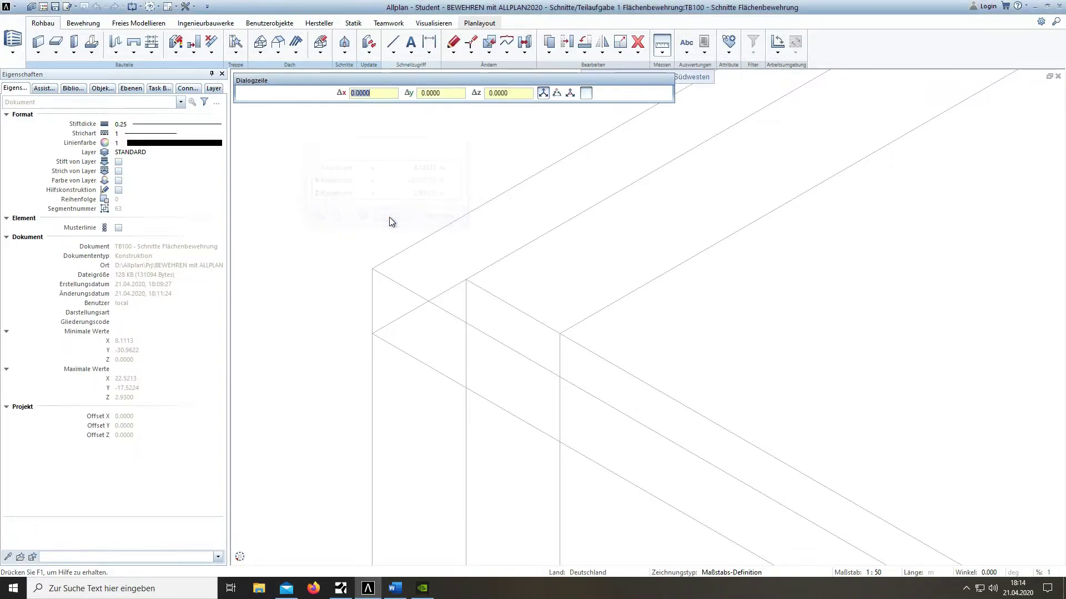
left_click(373, 334)
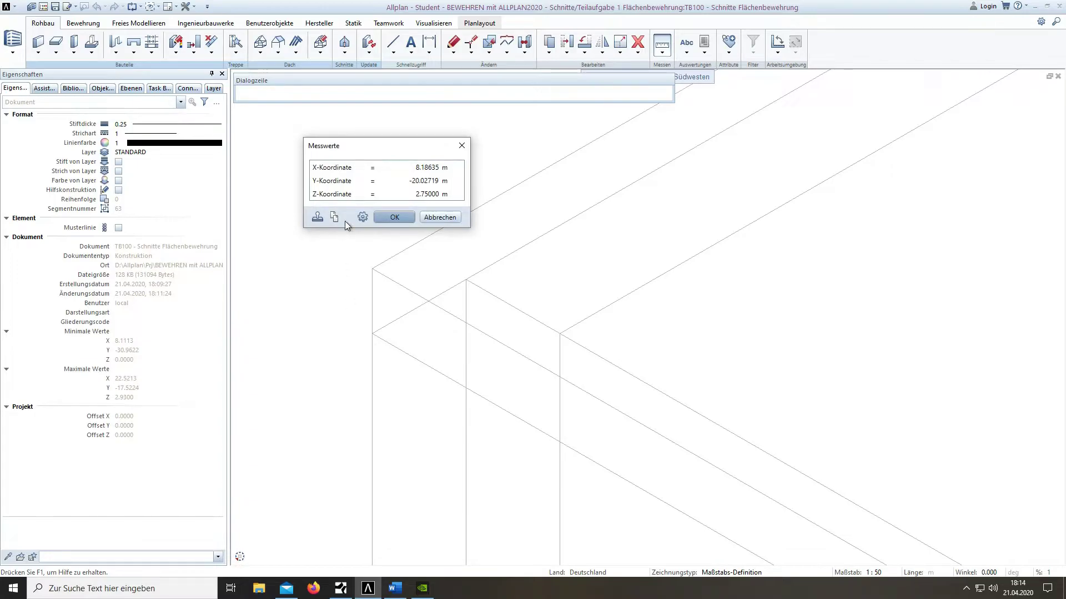
left_click(404, 218)
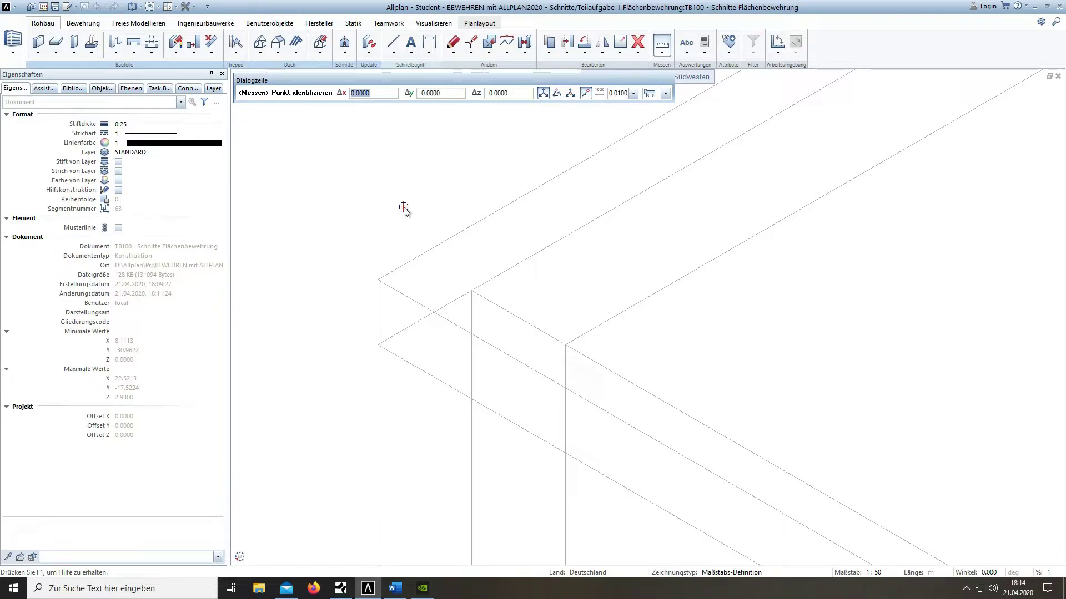
key("Escape")
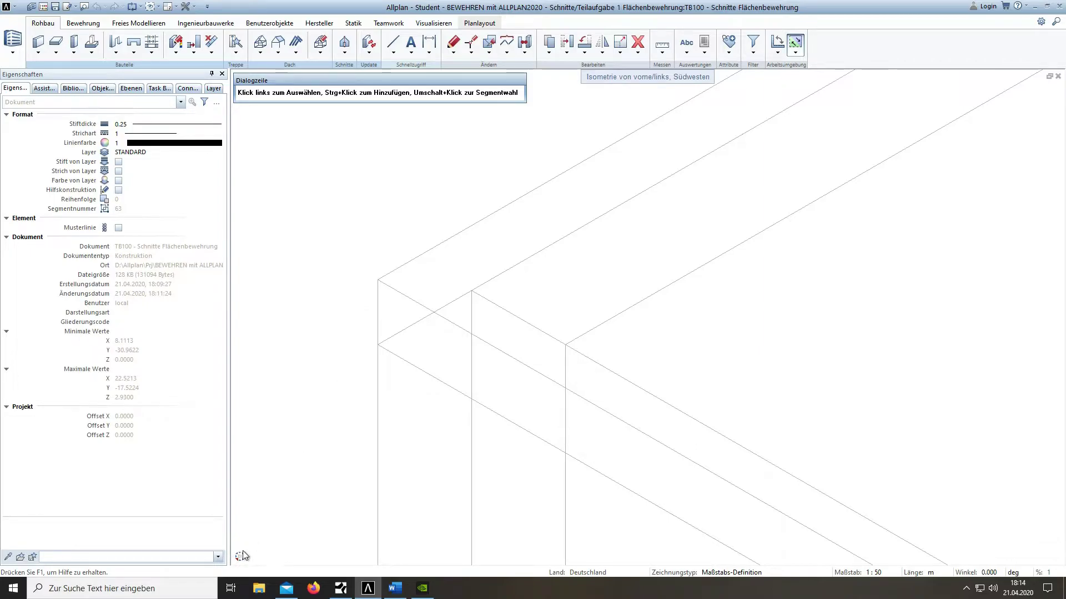
left_click(255, 531)
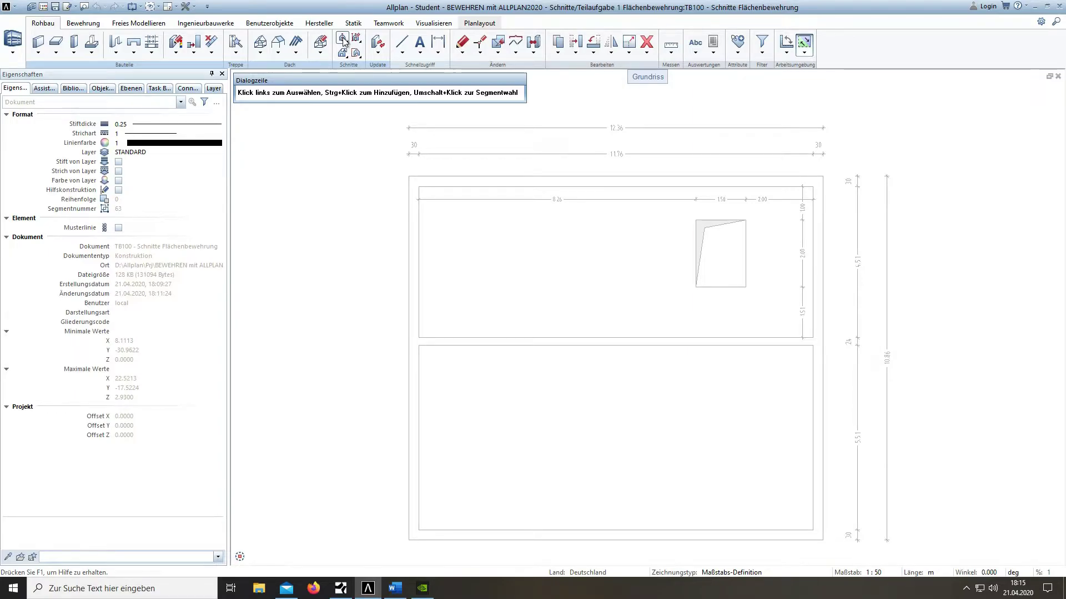
Open the options for generating sections and views
left_click(344, 41)
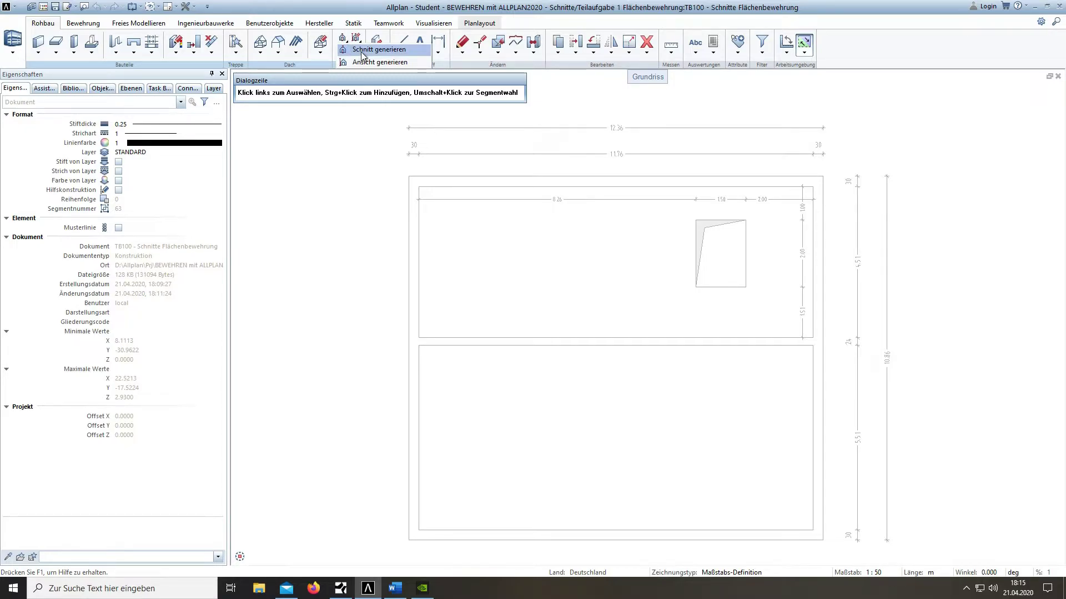
Start a vertical section and turn off 'Höhe aus Elementen'
left_click(361, 52)
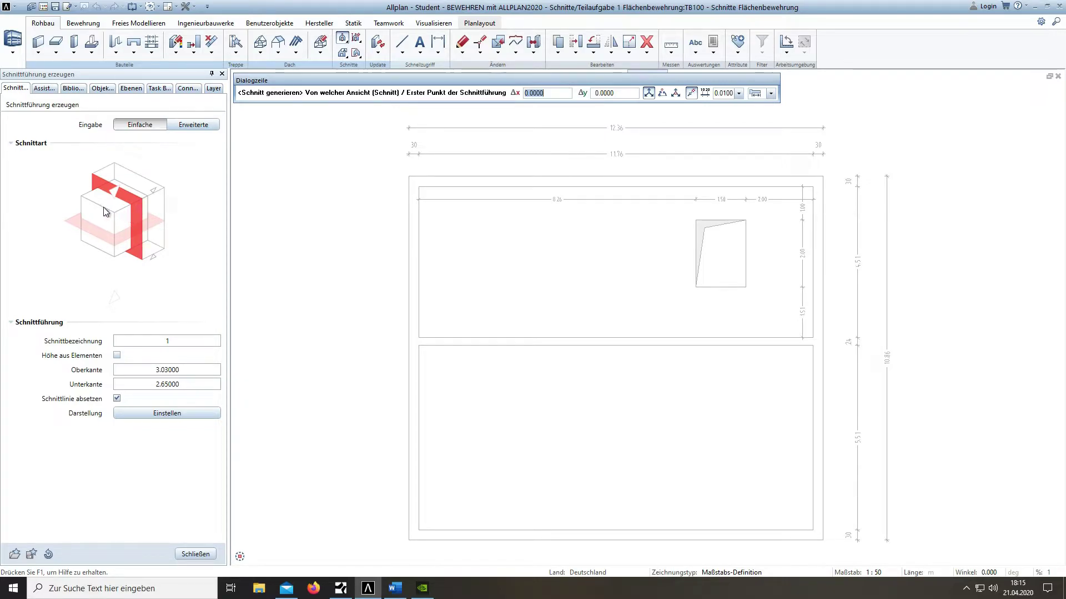
left_click(94, 230)
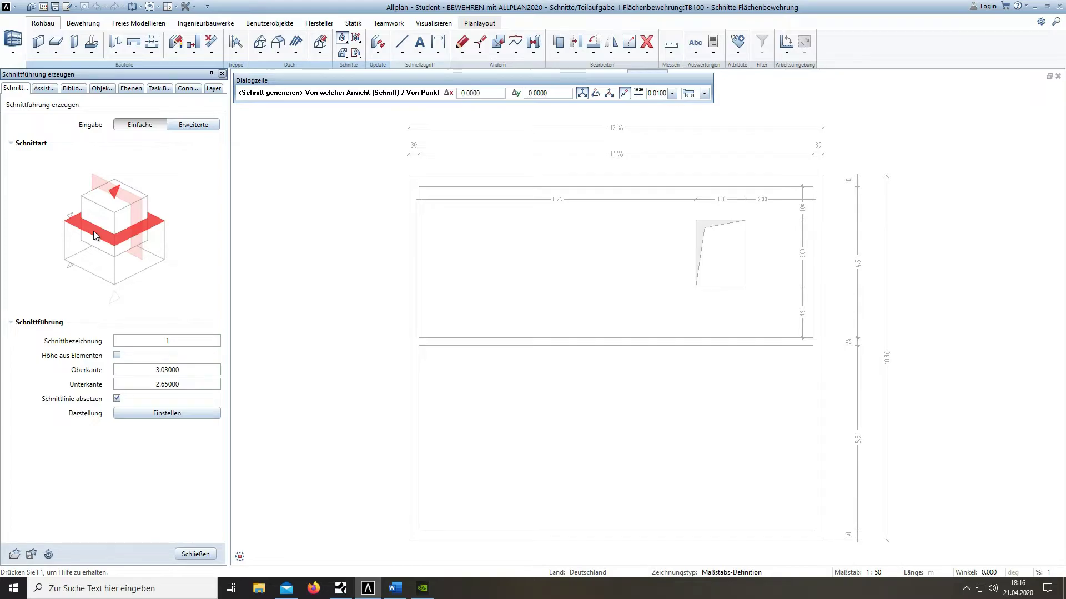
left_click(133, 217)
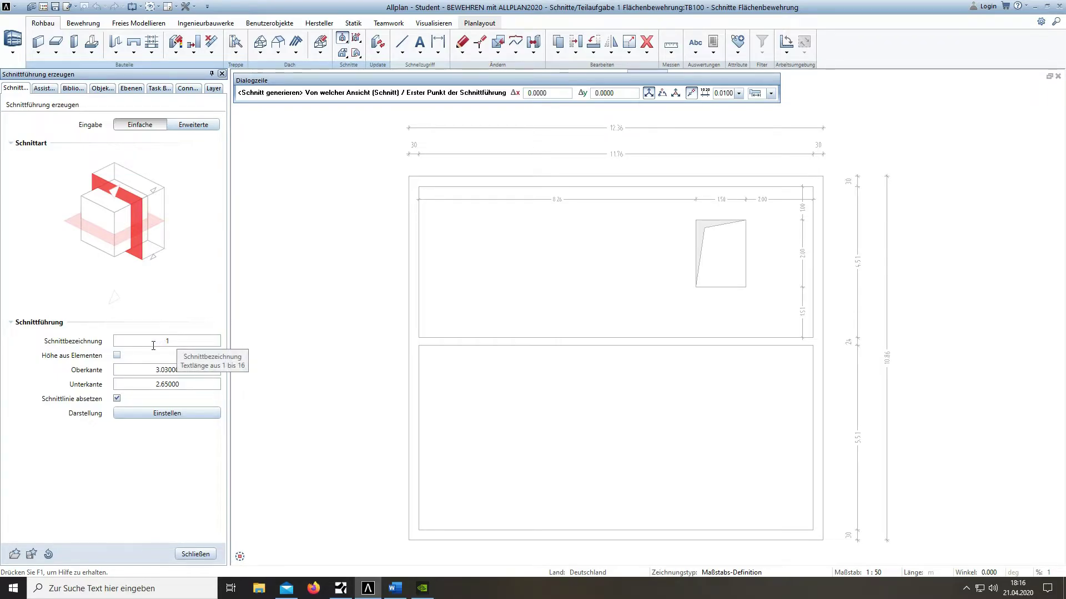
left_click(117, 356)
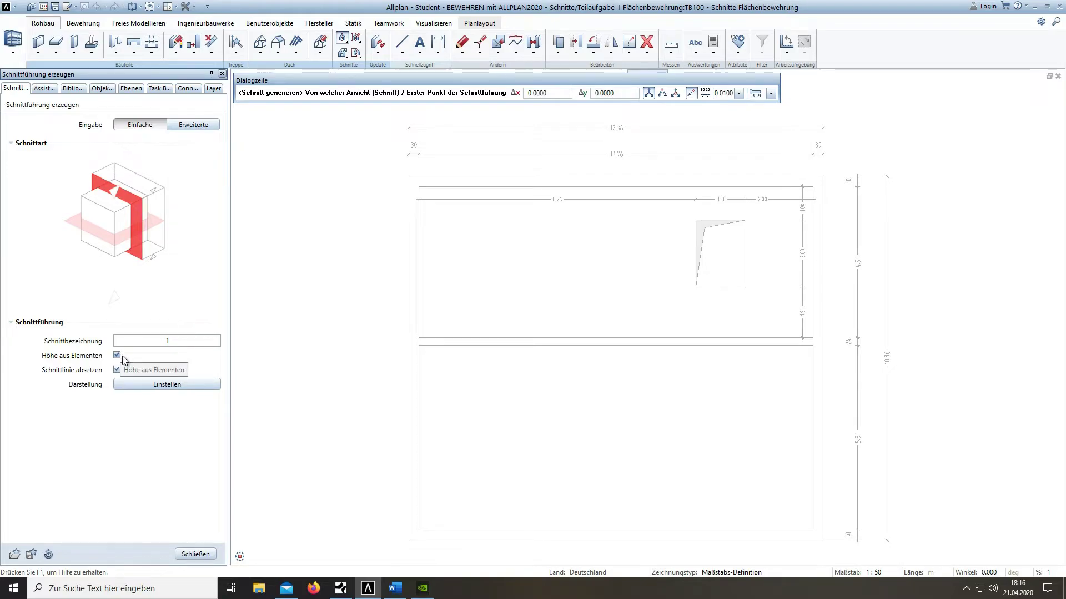
left_click(118, 356)
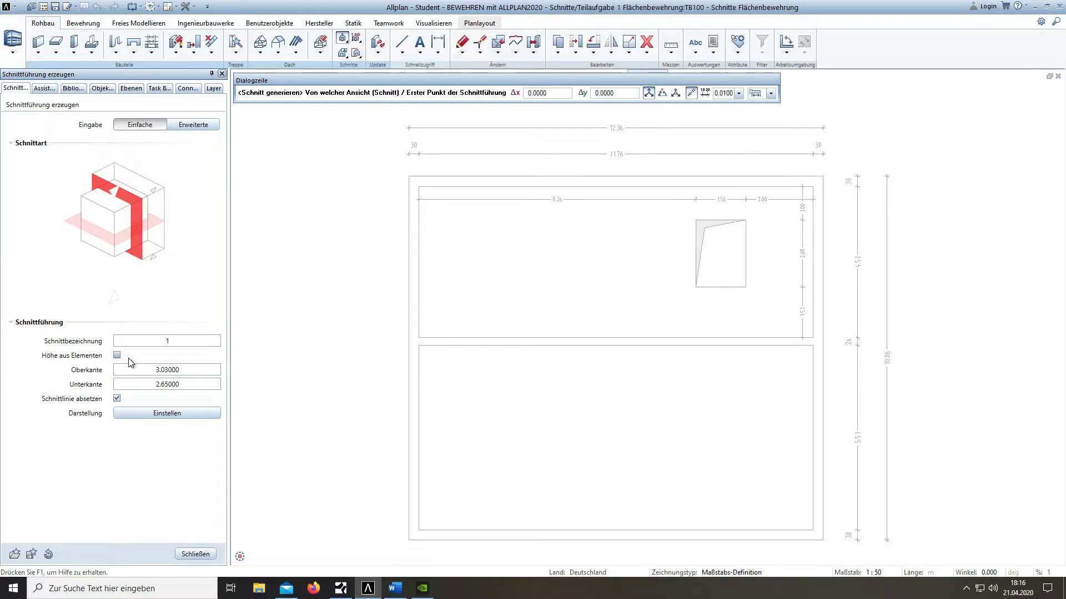
Set the section top edge to 2,93+0,1 (3.03) and bottom edge to 2,75-0,1 (2.65)
double_click(183, 371)
type("2,93+0,1")
key("Return")
left_click(187, 387)
type("2,75-0,1")
key("Return")
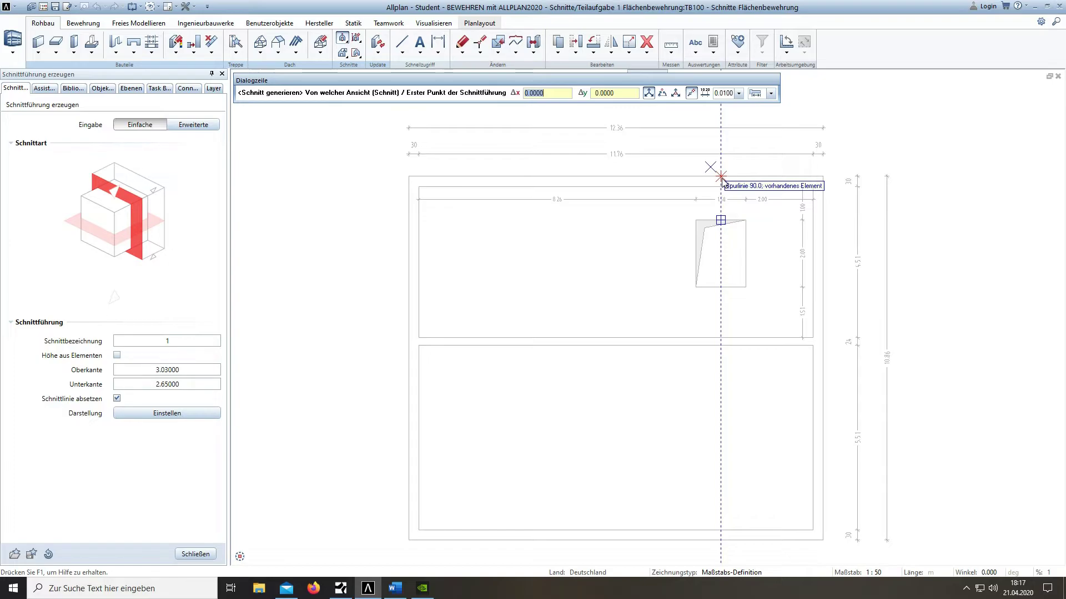
Draw section line 1 vertically through the slab, 0.5 beyond both snap points, depth to the left
key("Tab")
type("0,5")
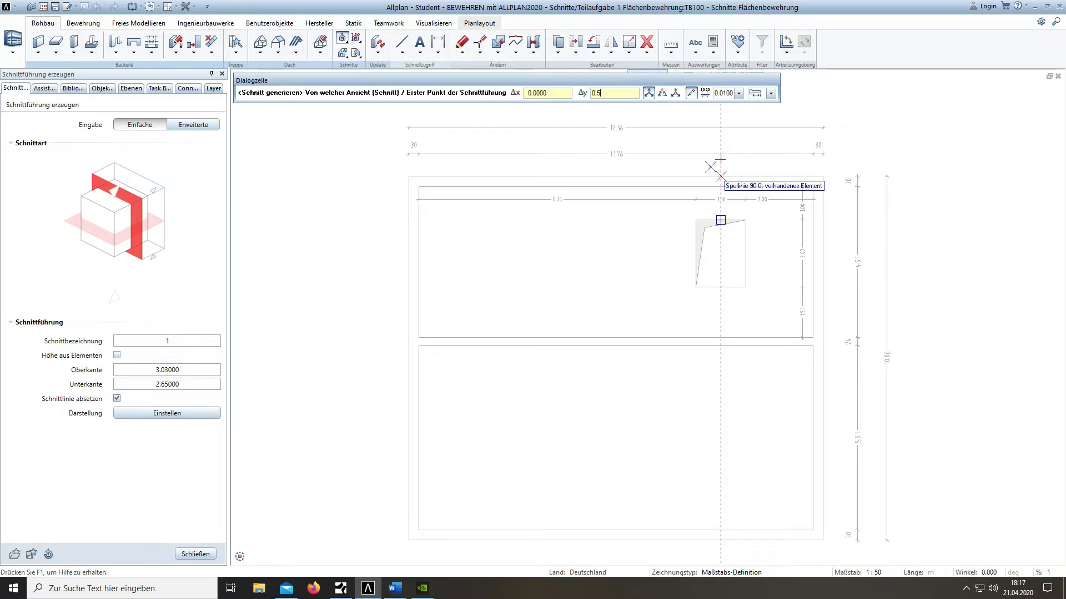
key("Return")
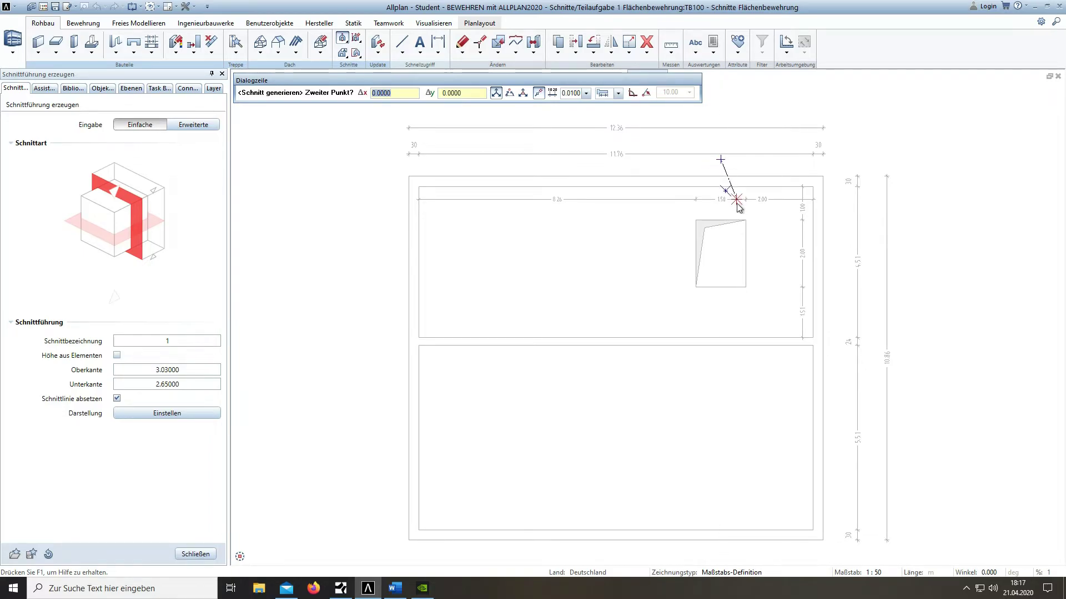
middle_click_drag(731, 511, 710, 440)
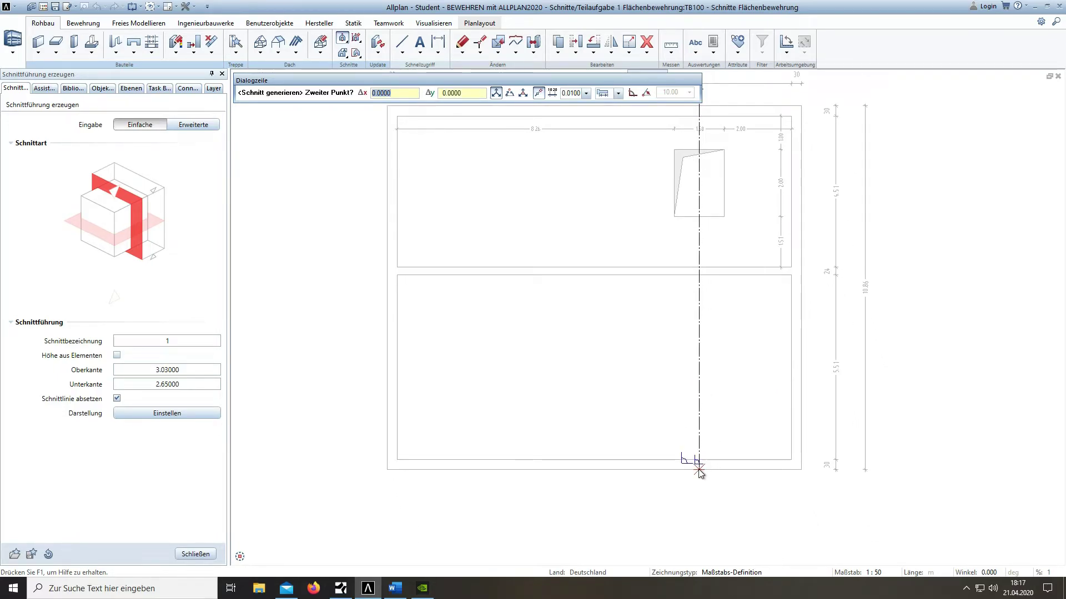
key("Tab")
type("-0.5")
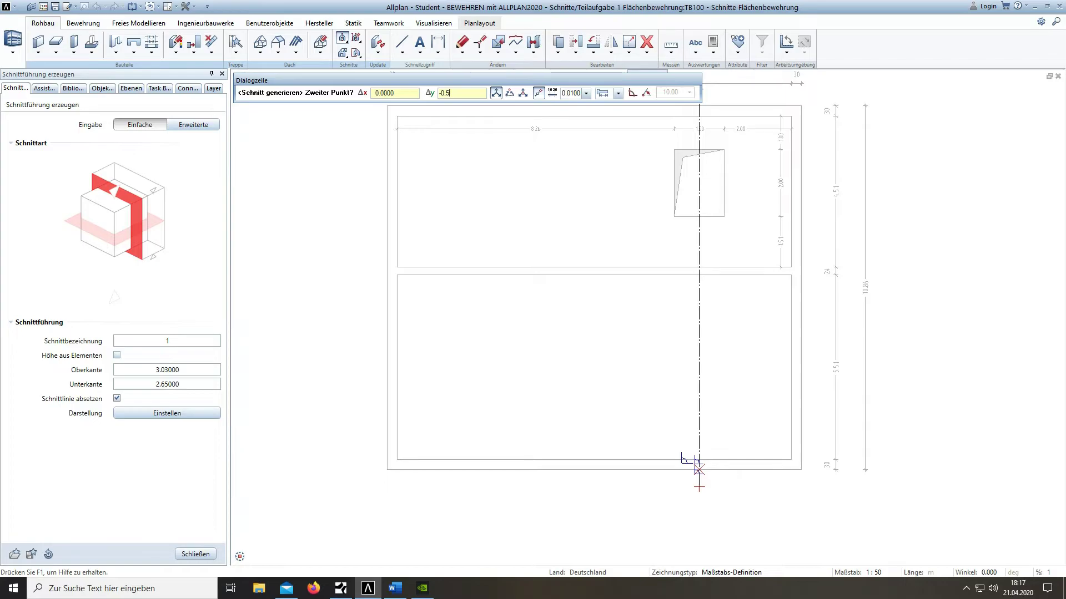
key("Return")
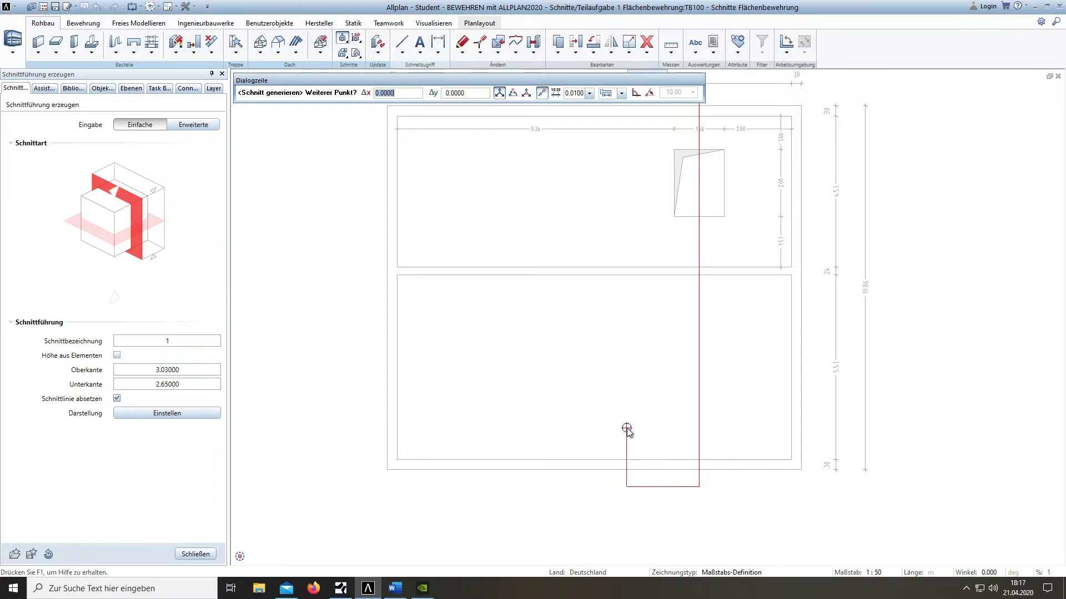
left_click(626, 429)
key("Escape")
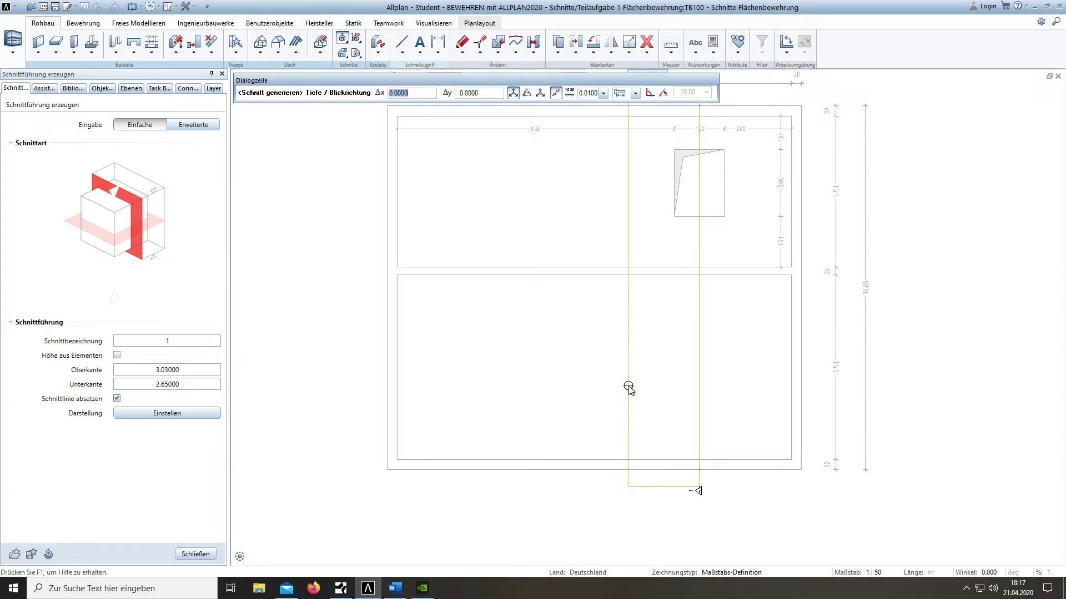
left_click(619, 296)
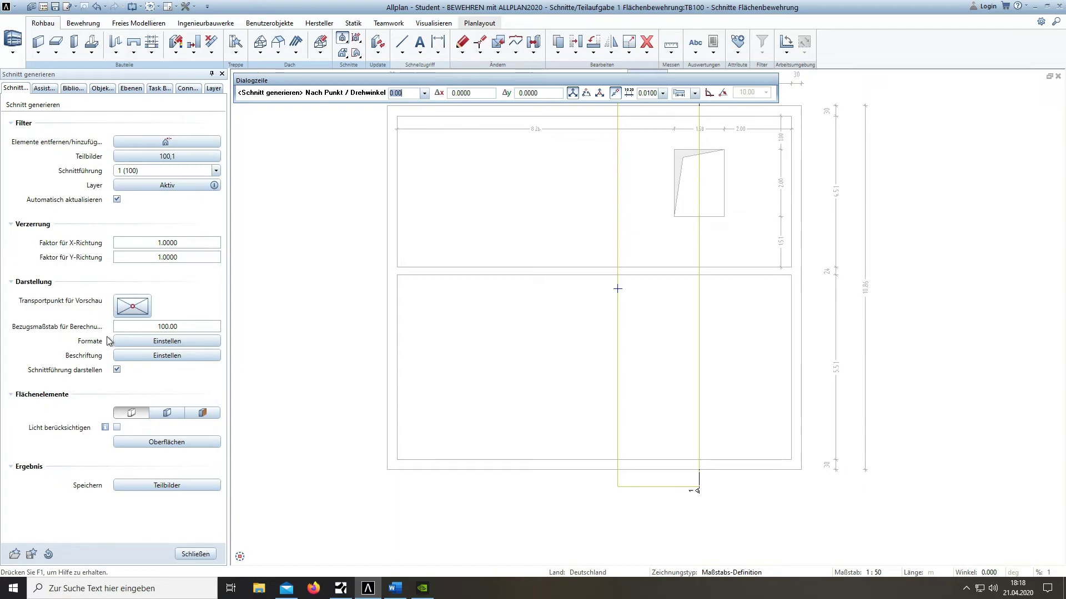
Anchor the section preview at its bottom-left corner and pan to the area below the plan
left_click(119, 314)
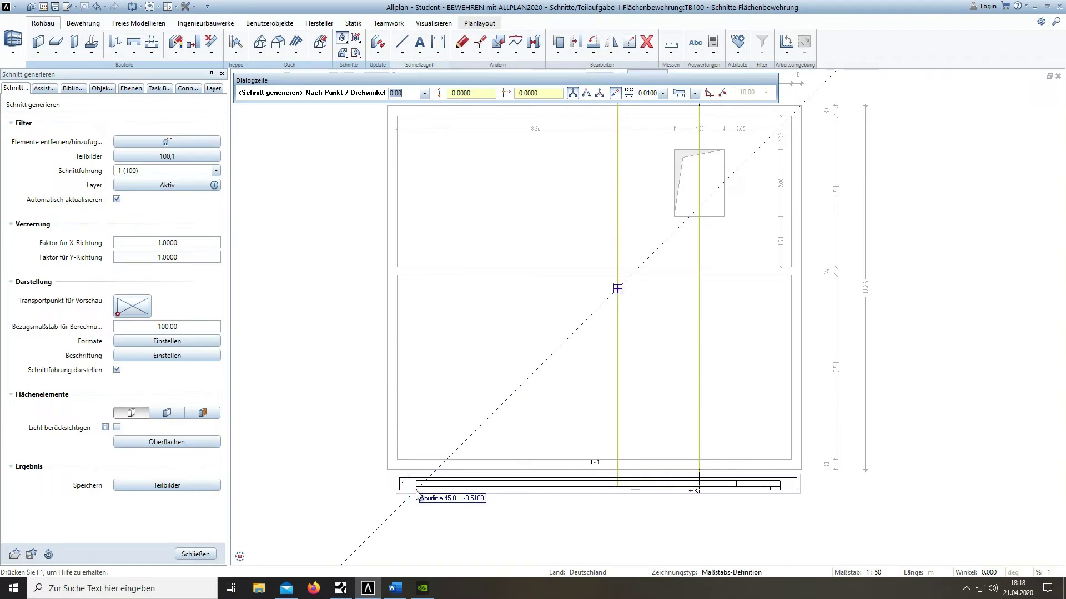
middle_click_drag(413, 477, 398, 348)
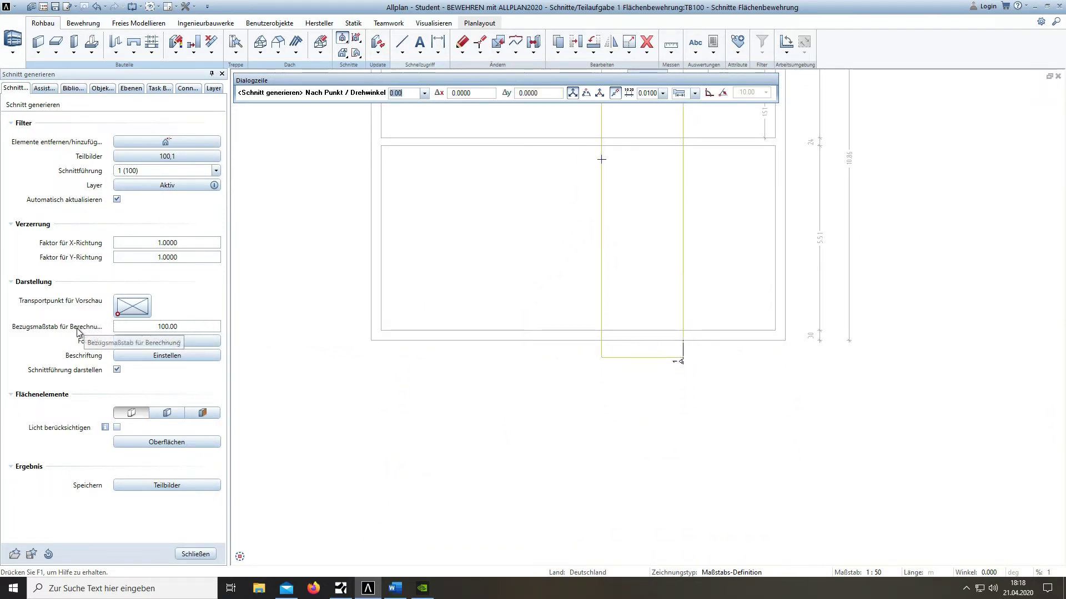
Set the section reference scale to 50 and review the edge format settings
left_click(149, 330)
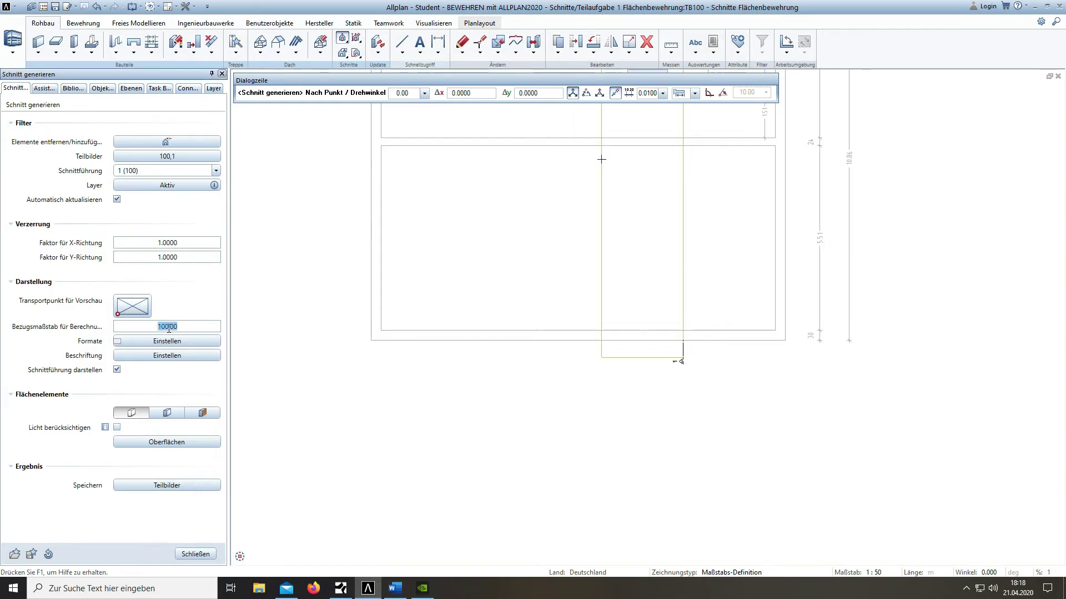
type("50")
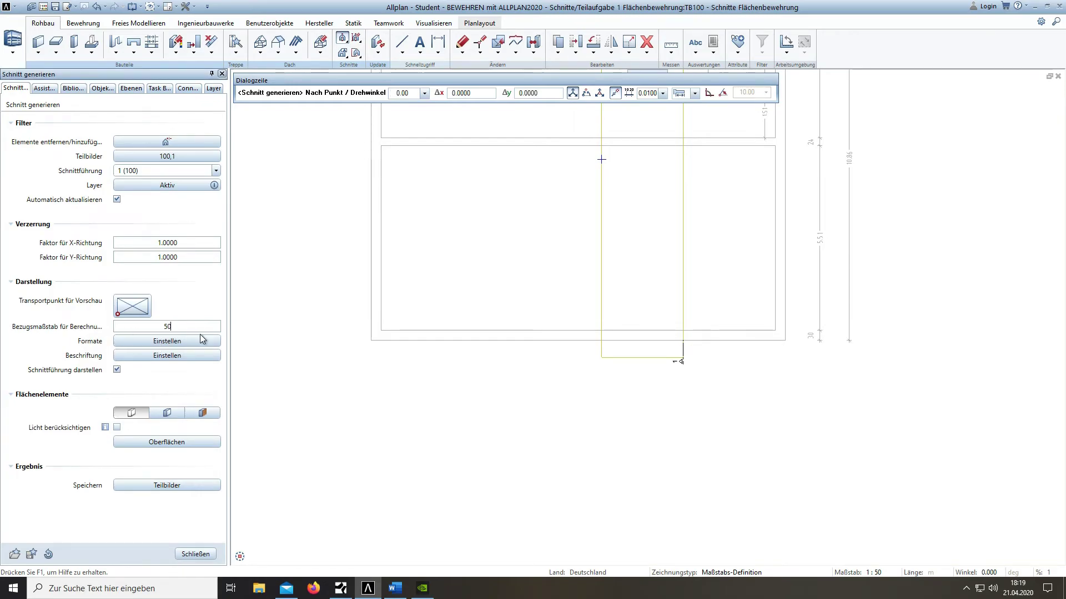
key("Return")
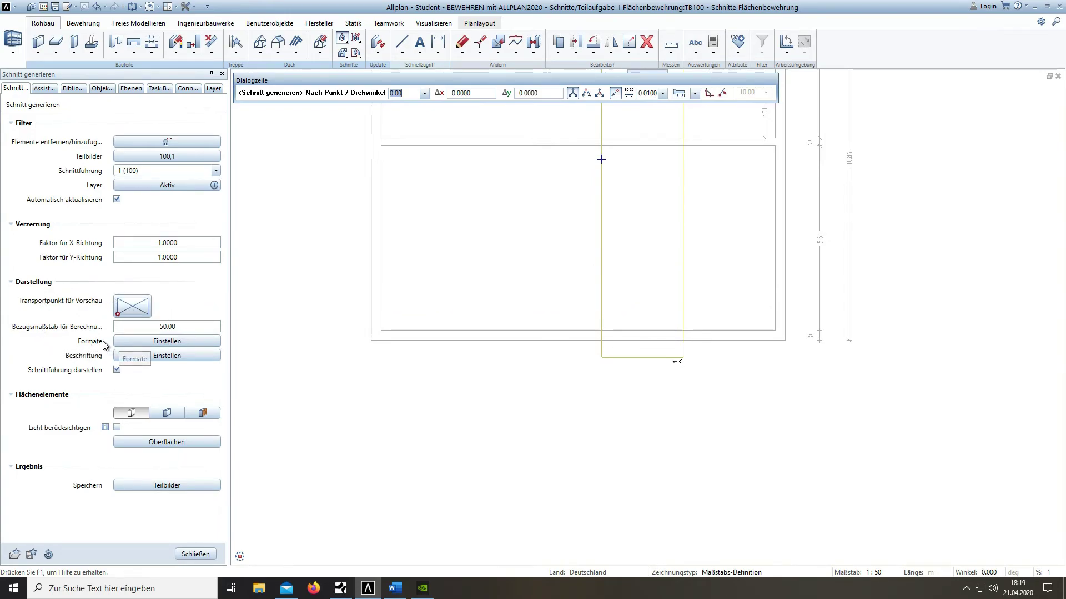
key("Tab")
left_click(160, 342)
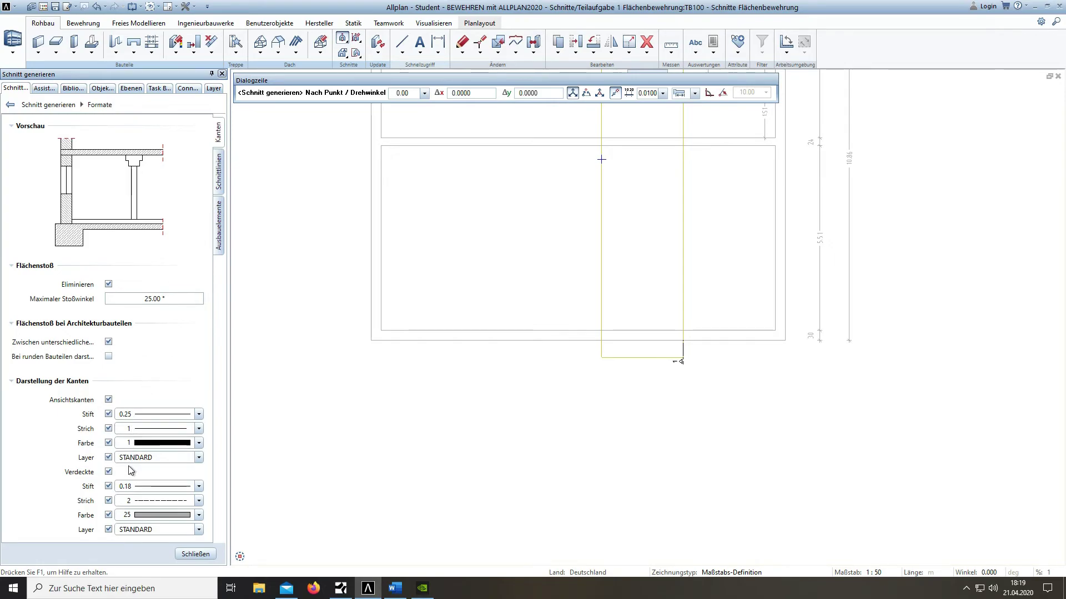
left_click(194, 555)
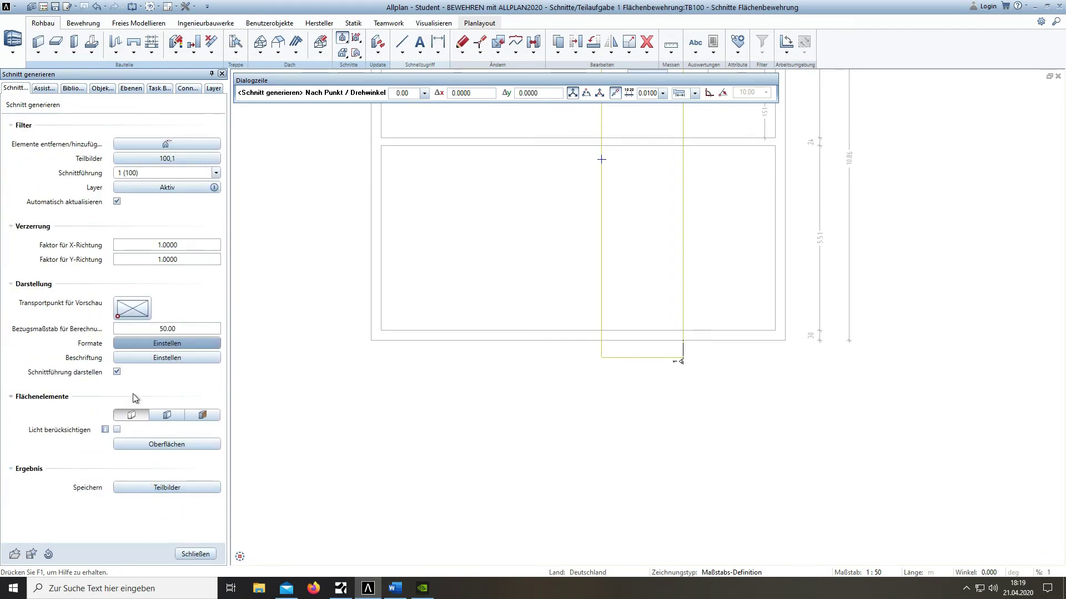
left_click(153, 360)
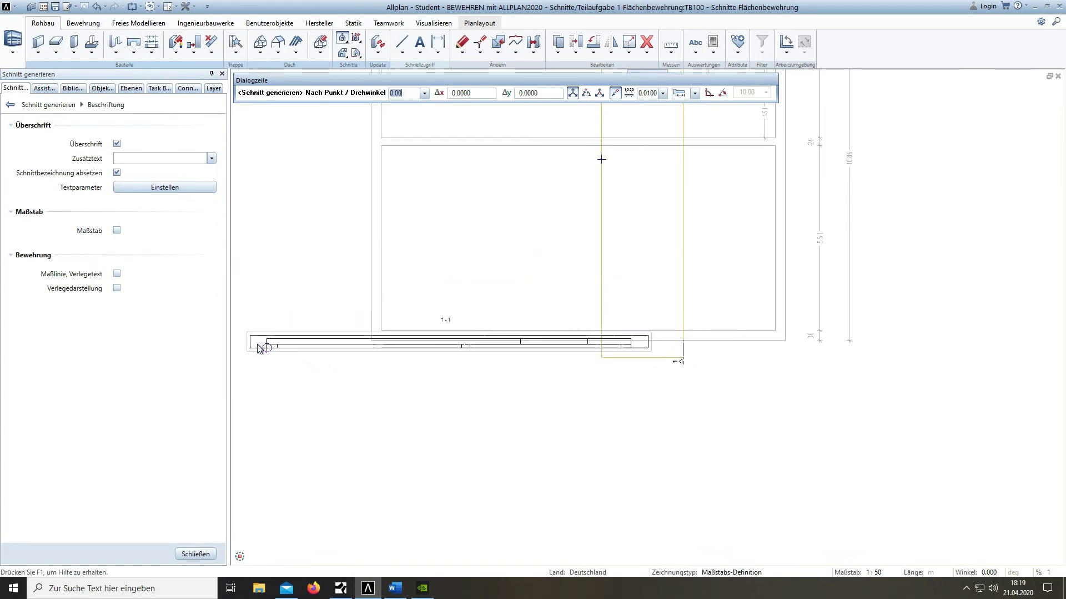
left_click(10, 105)
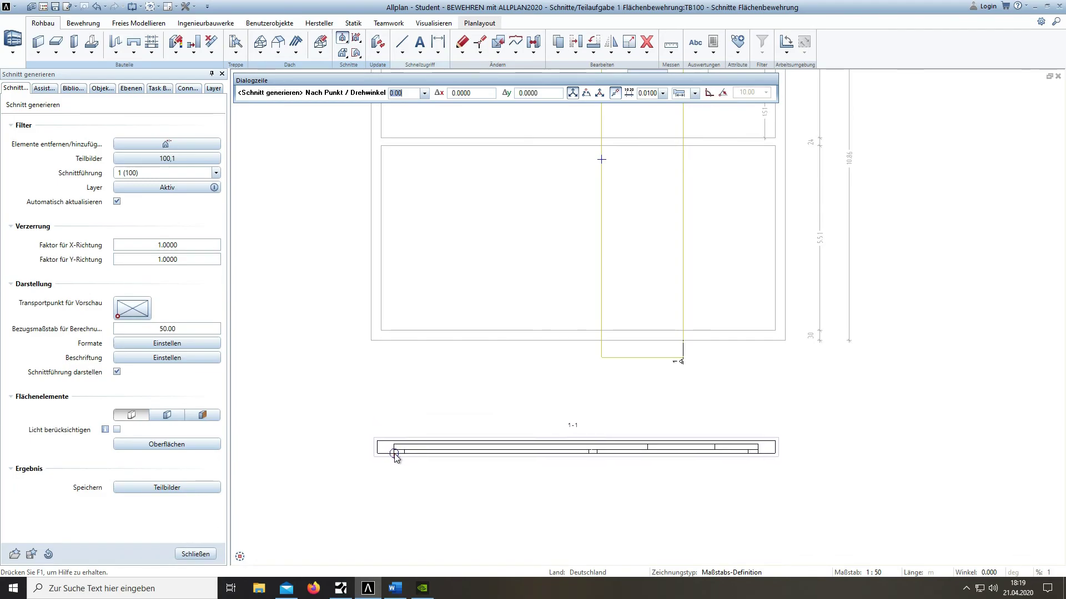
left_click(394, 454)
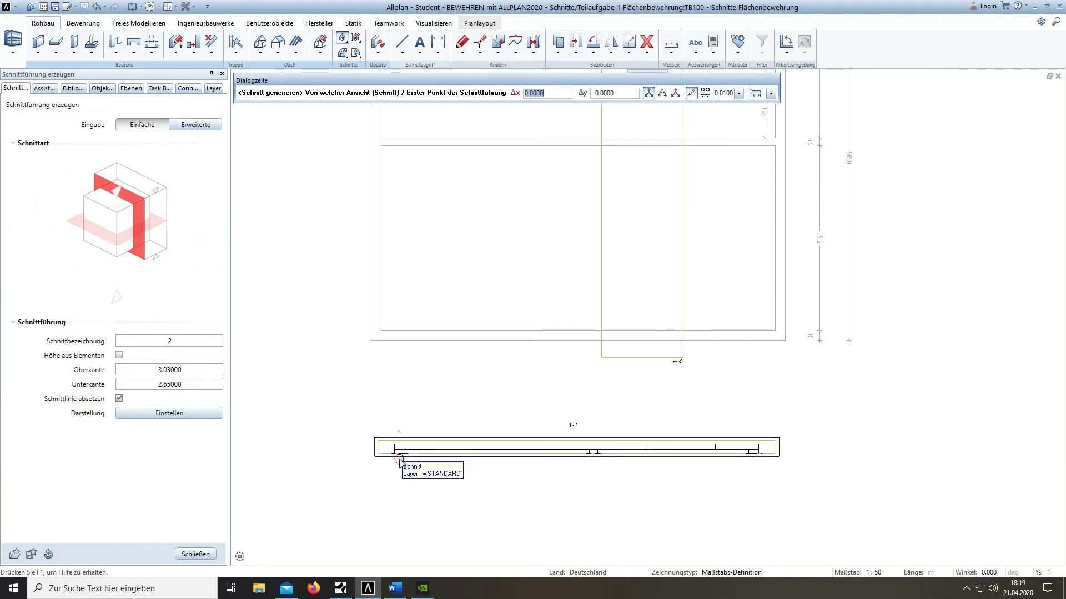
Place section 1-1 below the slab plan and end the section tool
scroll(435, 481, "up", 1)
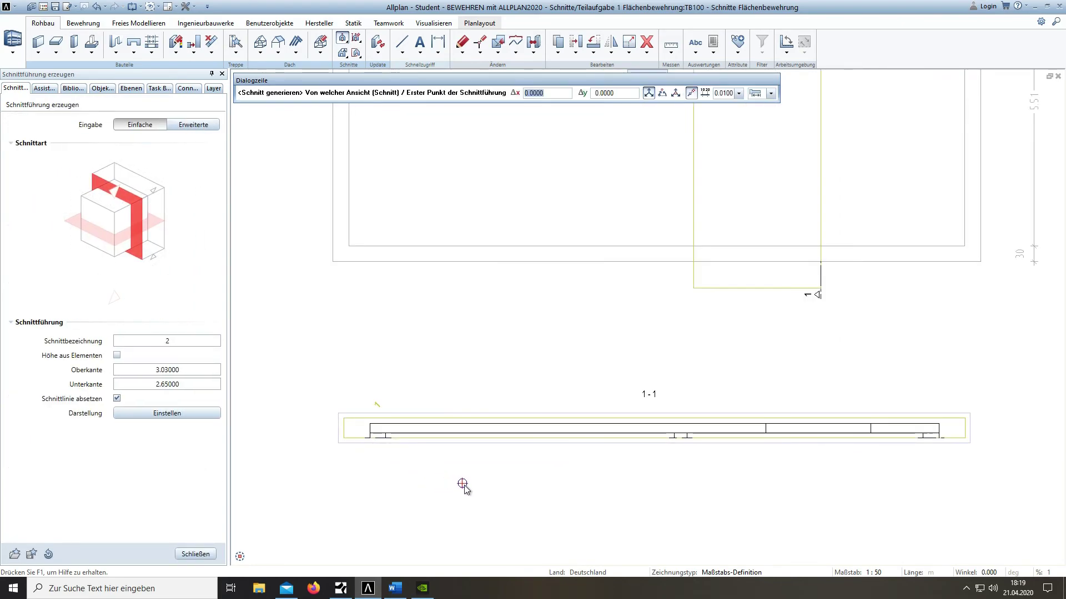
scroll(459, 485, "up", 1)
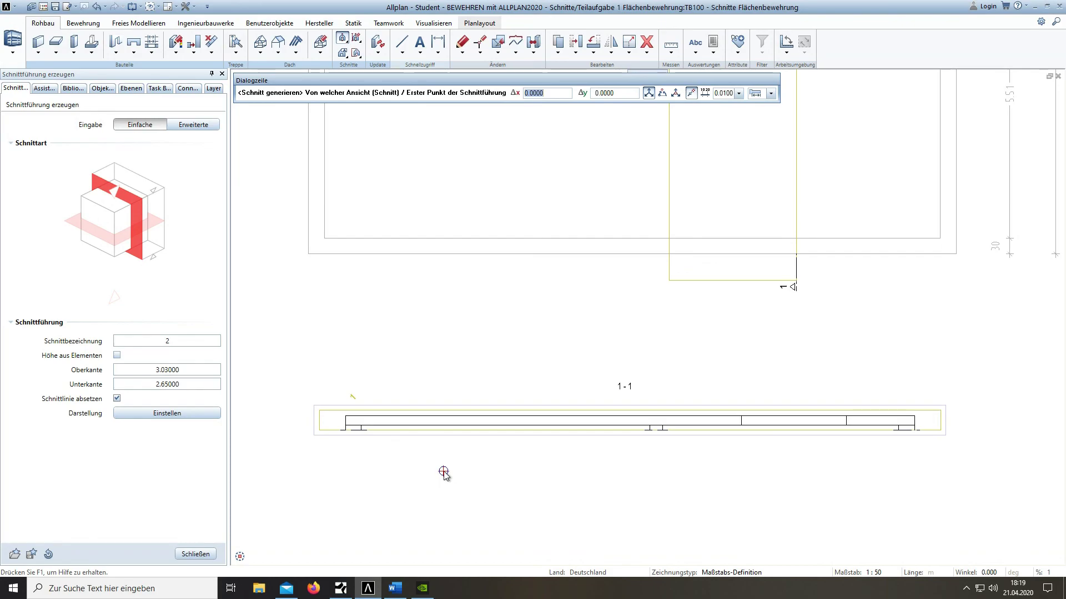
scroll(444, 474, "up", 1)
left_click(447, 475)
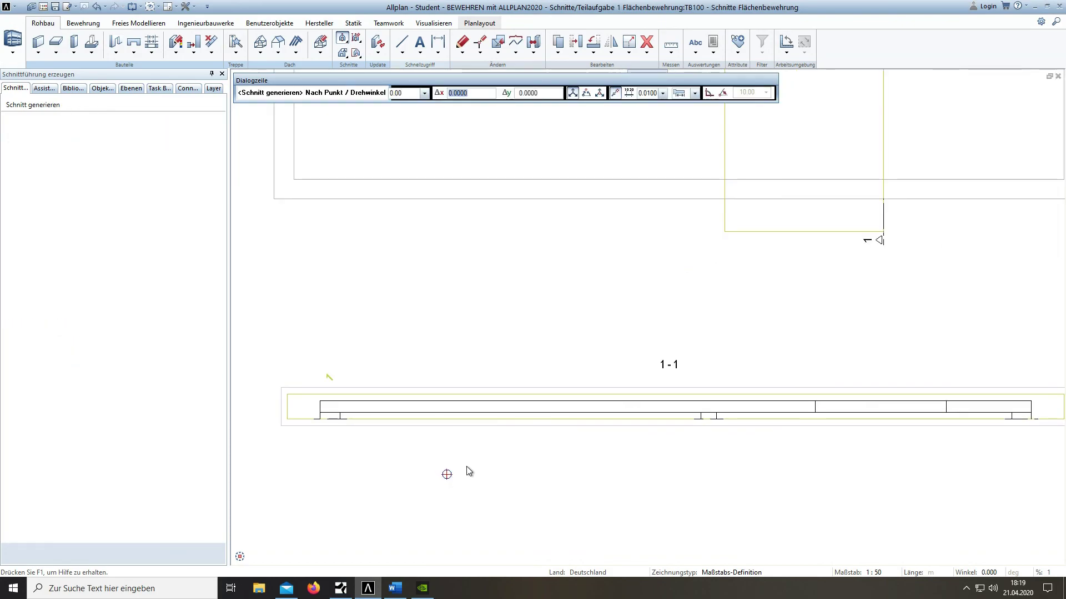
key("Escape")
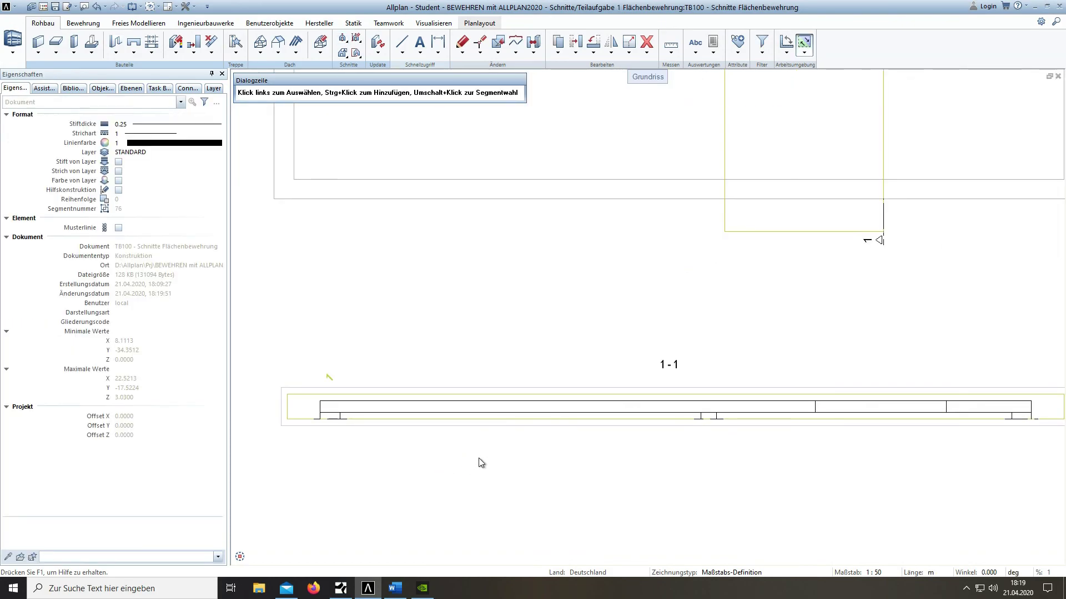